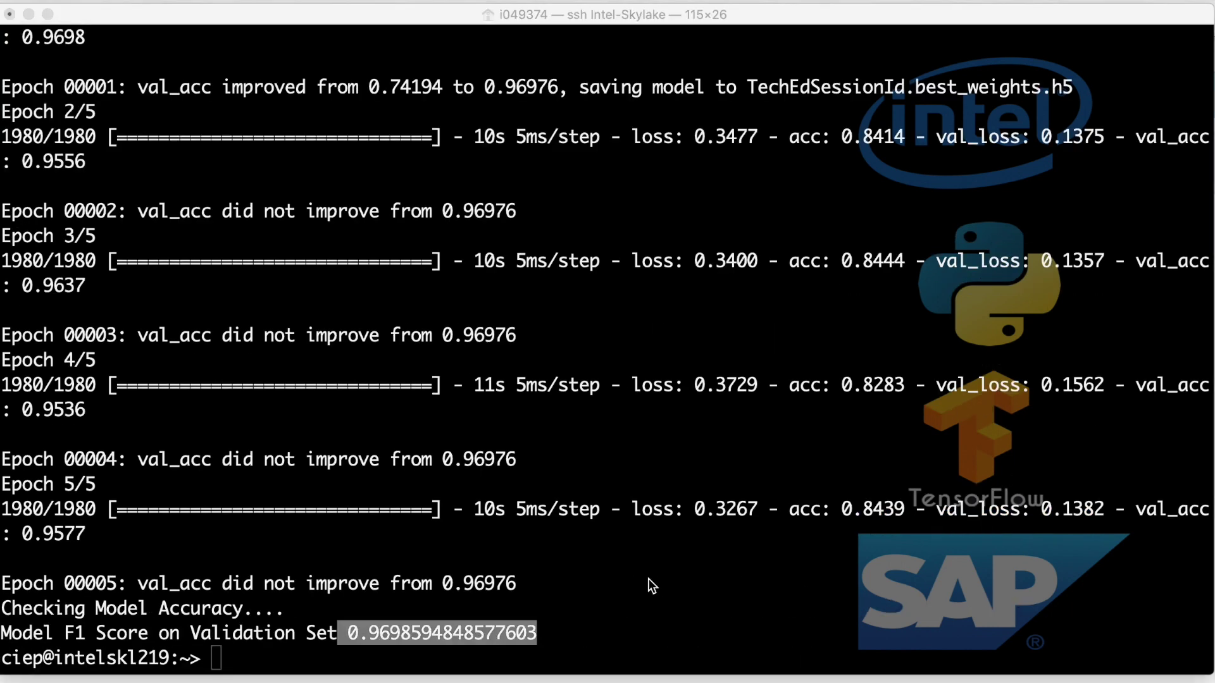
# Once training ends at validation F1 0.9698, switch from Terminal to the SAP Analytics Cloud story in Chrome.
pyautogui.press('super+Tab')
pyautogui.press('Tab')
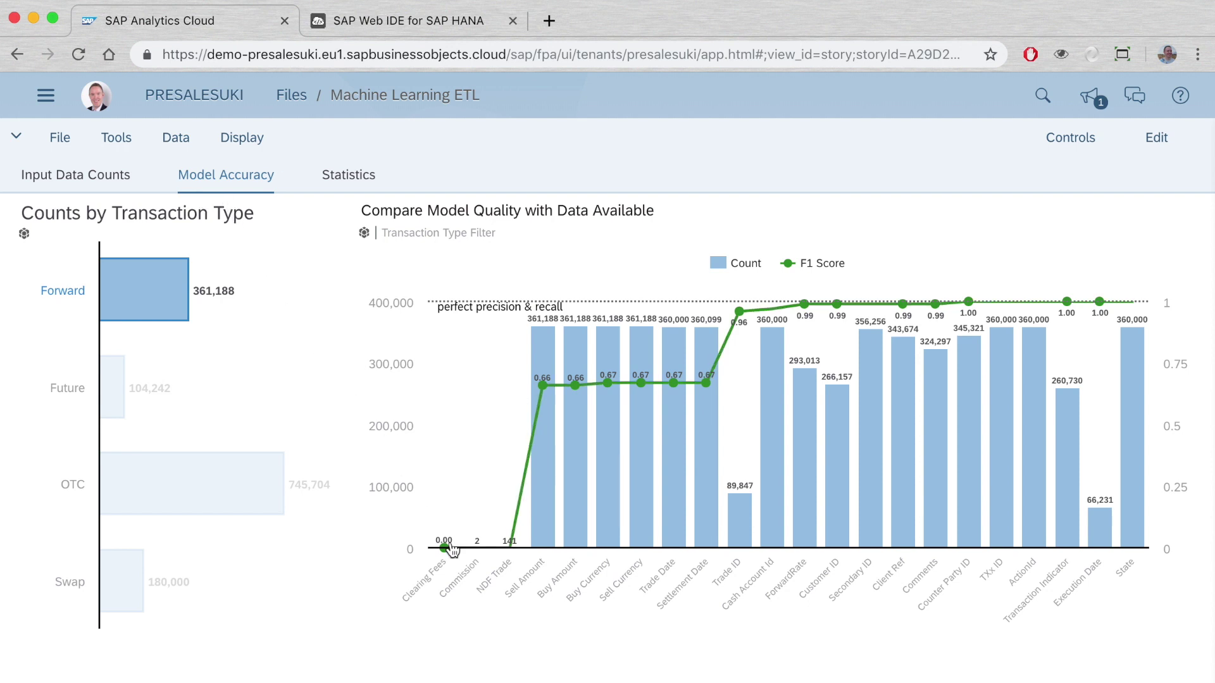
# Read the F1 values on the model-quality chart, then deselect the Forward transaction-type bar.
pyautogui.moveTo(446, 554)
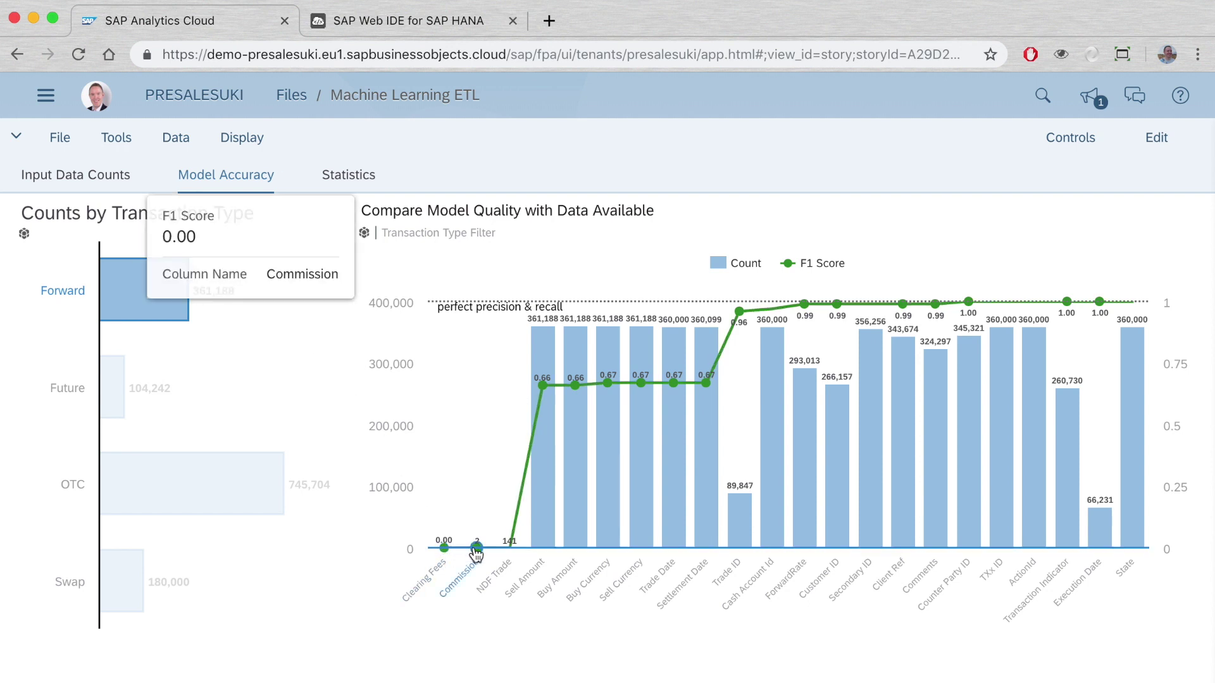
pyautogui.moveTo(513, 554)
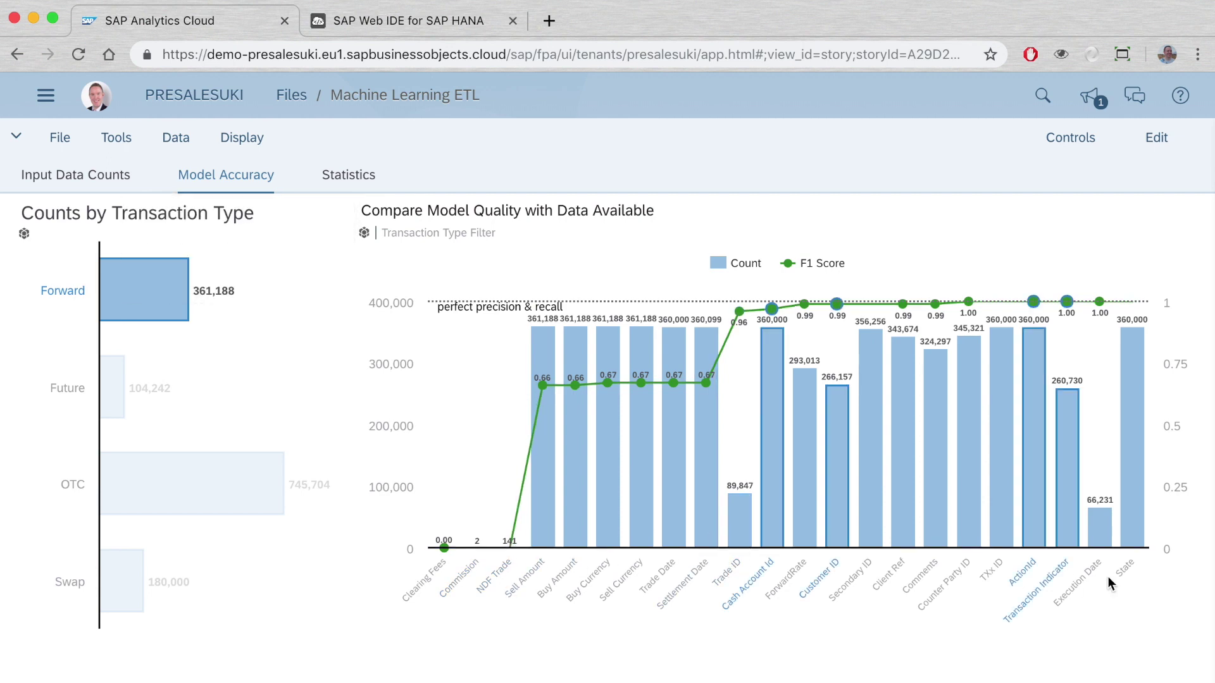
pyautogui.moveTo(1099, 554)
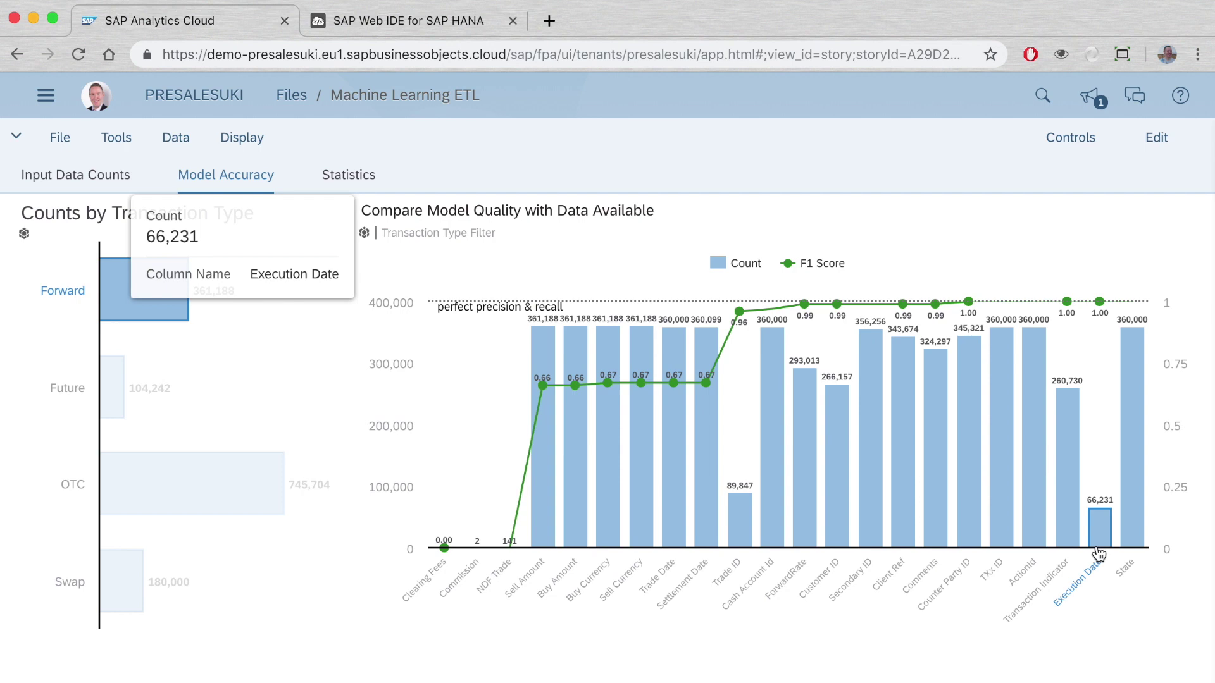
pyautogui.click(155, 322)
# Filter Counts by Transaction Type to Swap, check the F1 points, then switch to the SAP Web IDE tab.
pyautogui.click(129, 581)
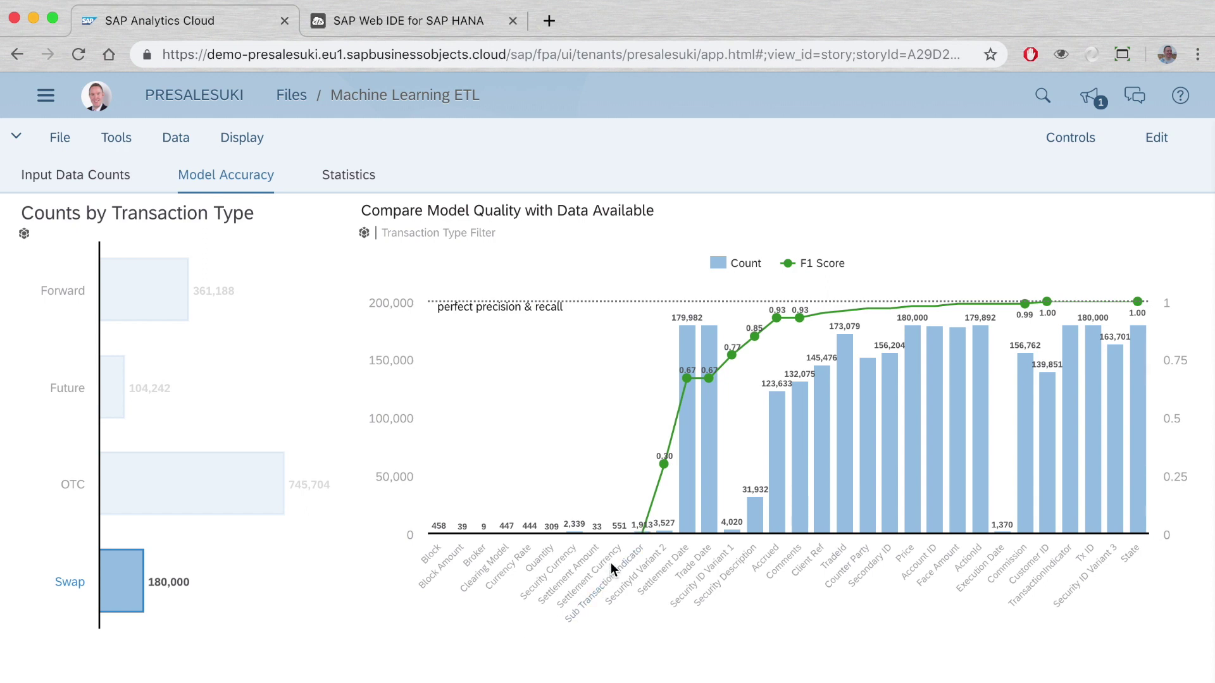
pyautogui.moveTo(663, 468)
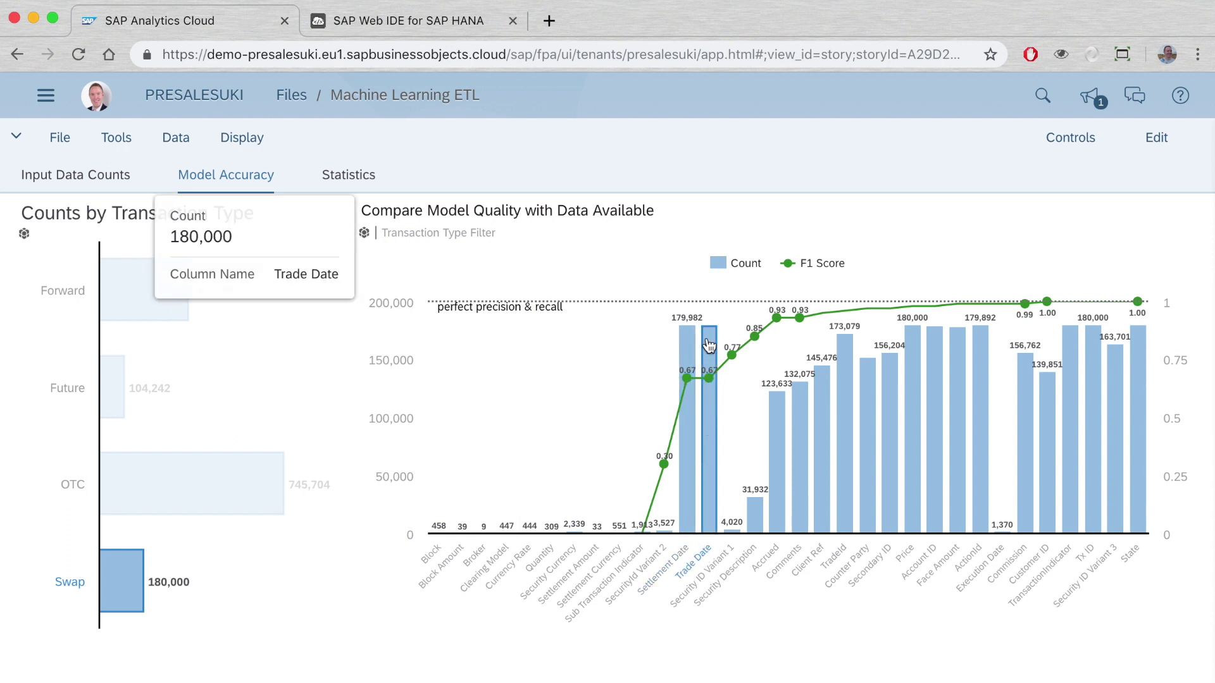
pyautogui.moveTo(710, 378)
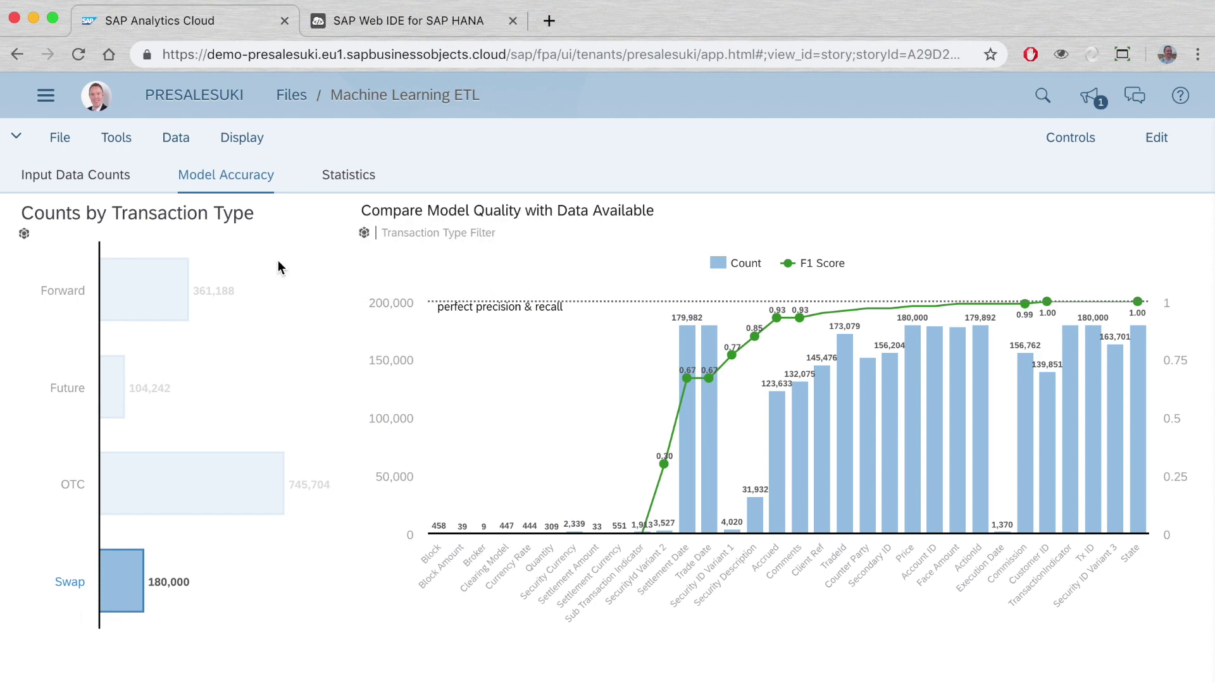
pyautogui.click(357, 24)
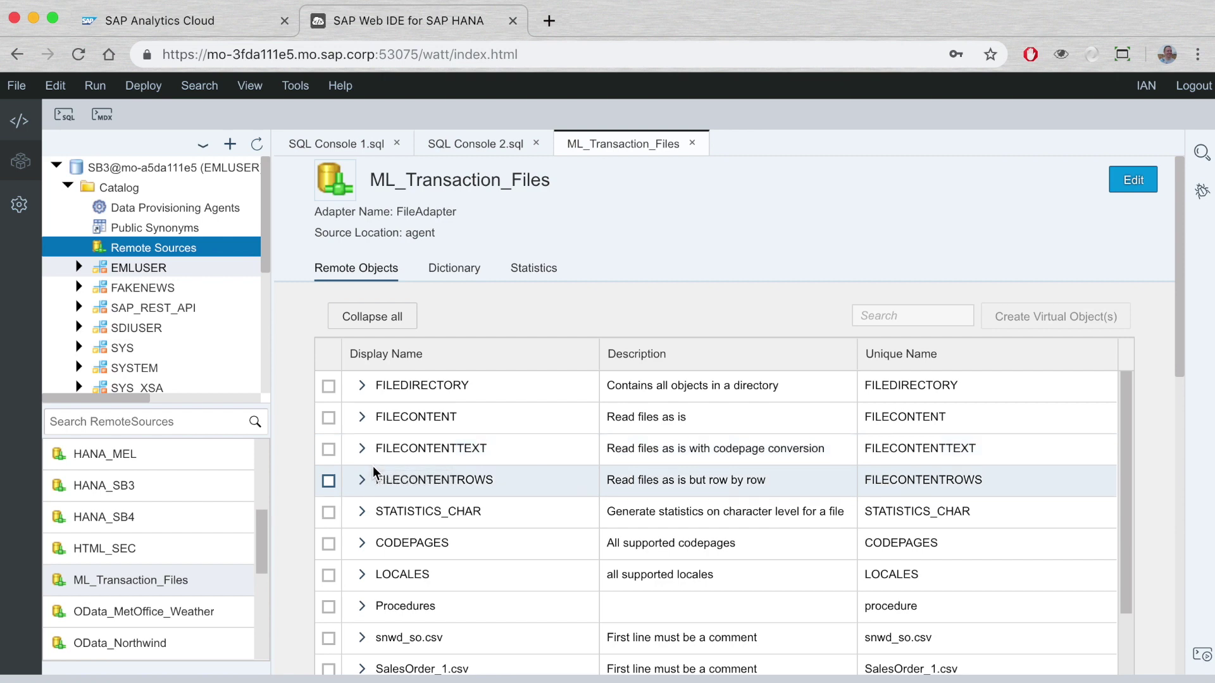
# Expand EMLUSER, list its tables, and view the 61 rows of ML_Transaction_Files_CONTENT raw data.
pyautogui.click(77, 267)
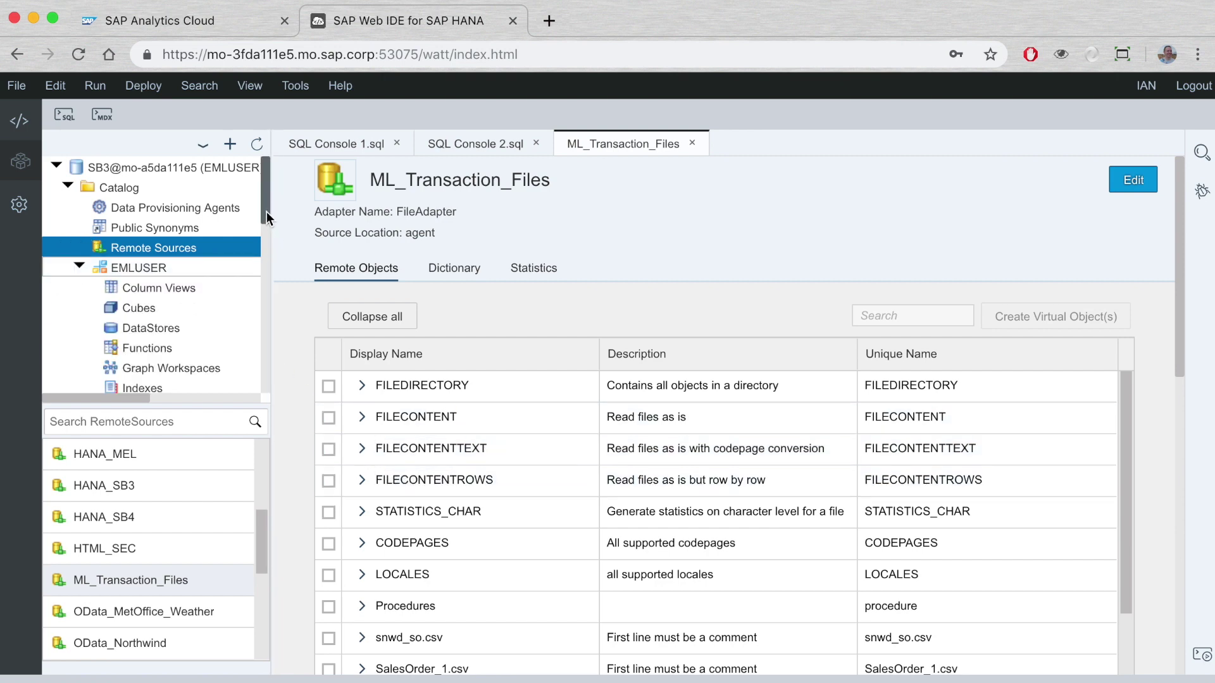
pyautogui.moveTo(267, 212); pyautogui.dragTo(263, 279)
pyautogui.click(221, 359)
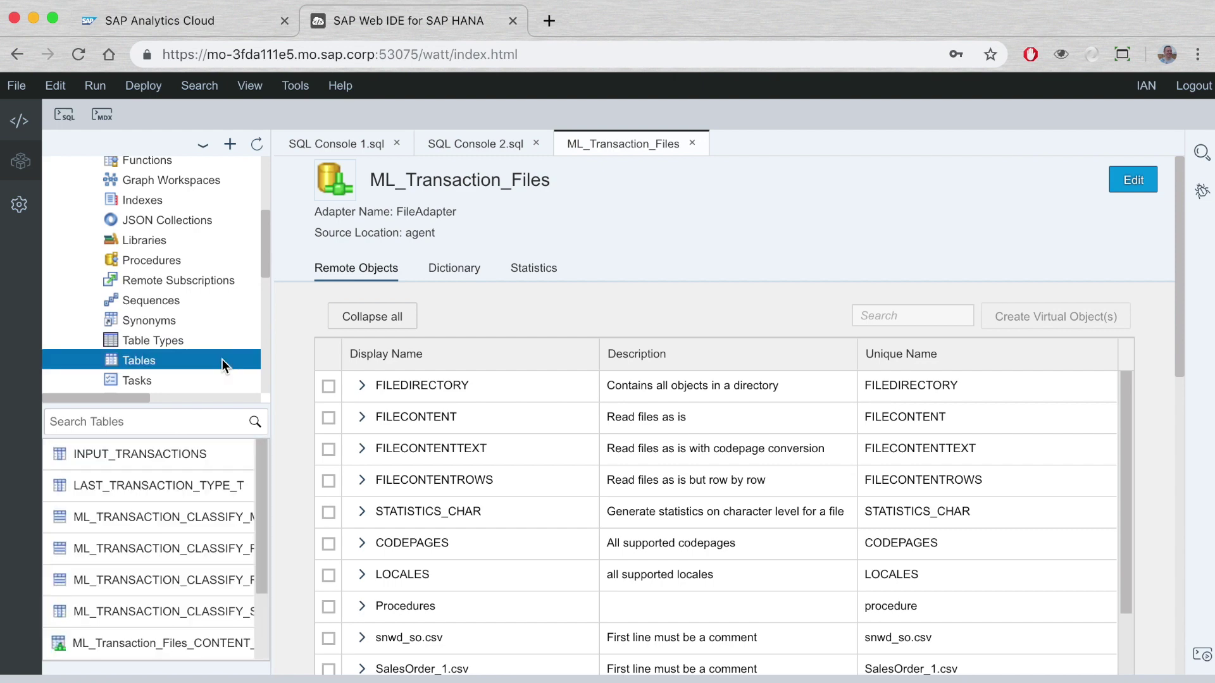
pyautogui.scroll(-1, 255, 595)
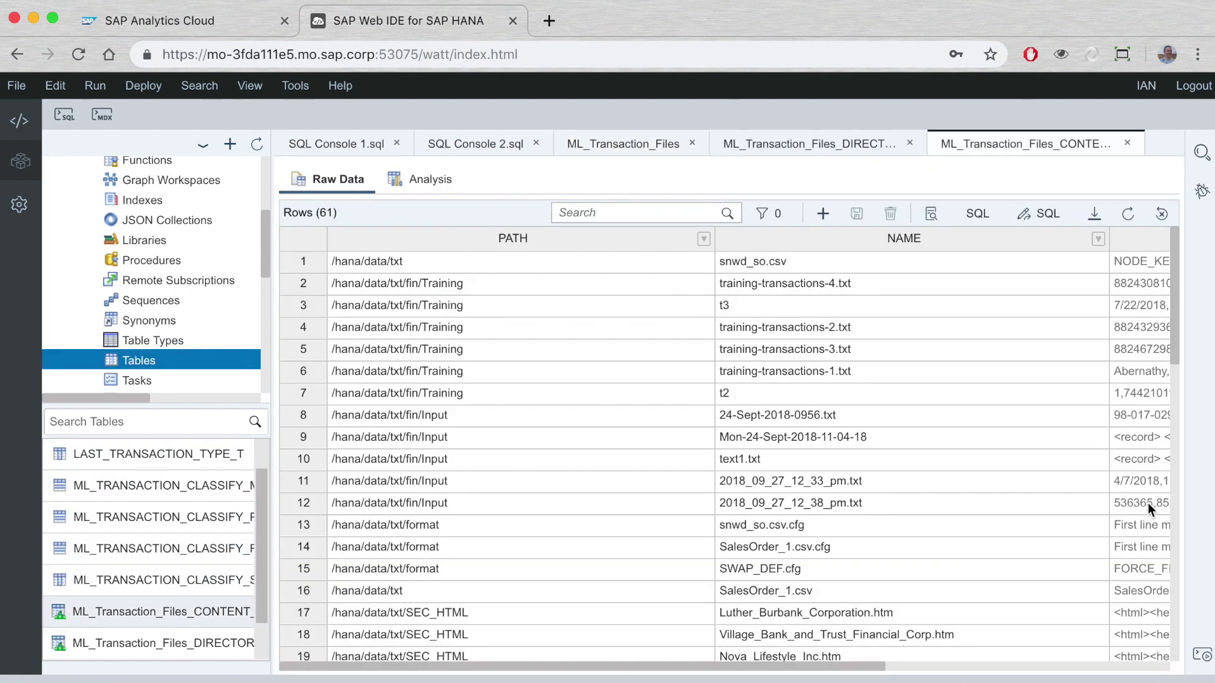
pyautogui.click(1147, 503)
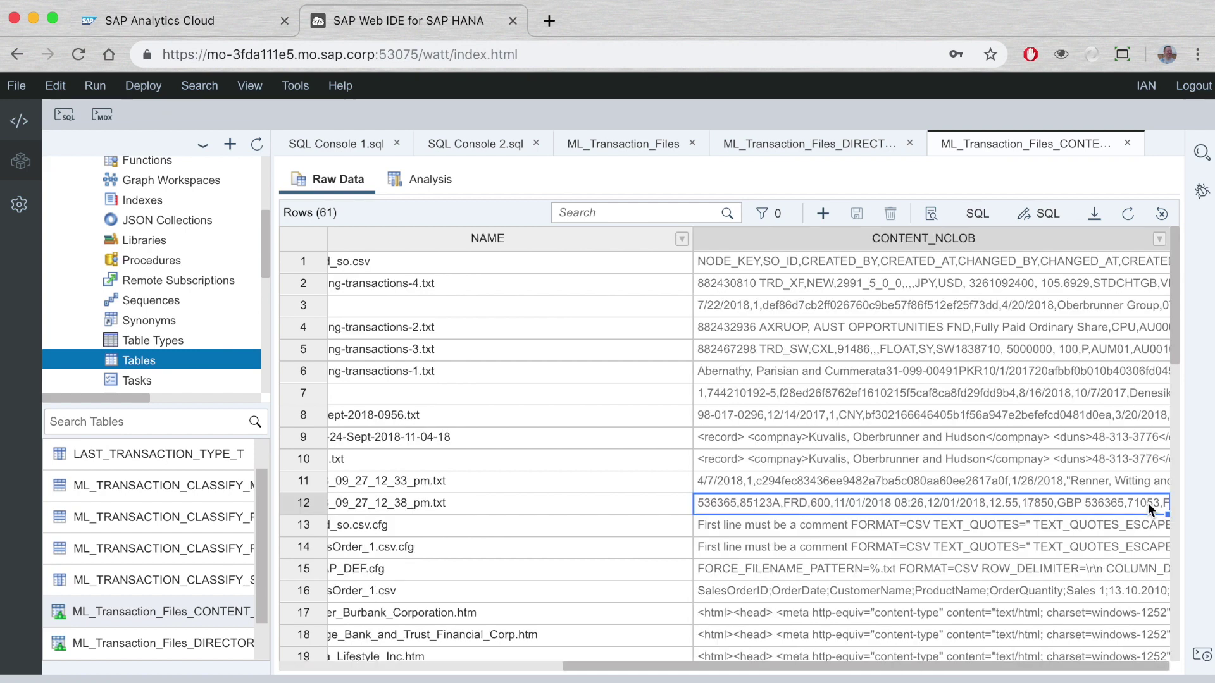
pyautogui.rightClick(1114, 503)
pyautogui.click(1065, 518)
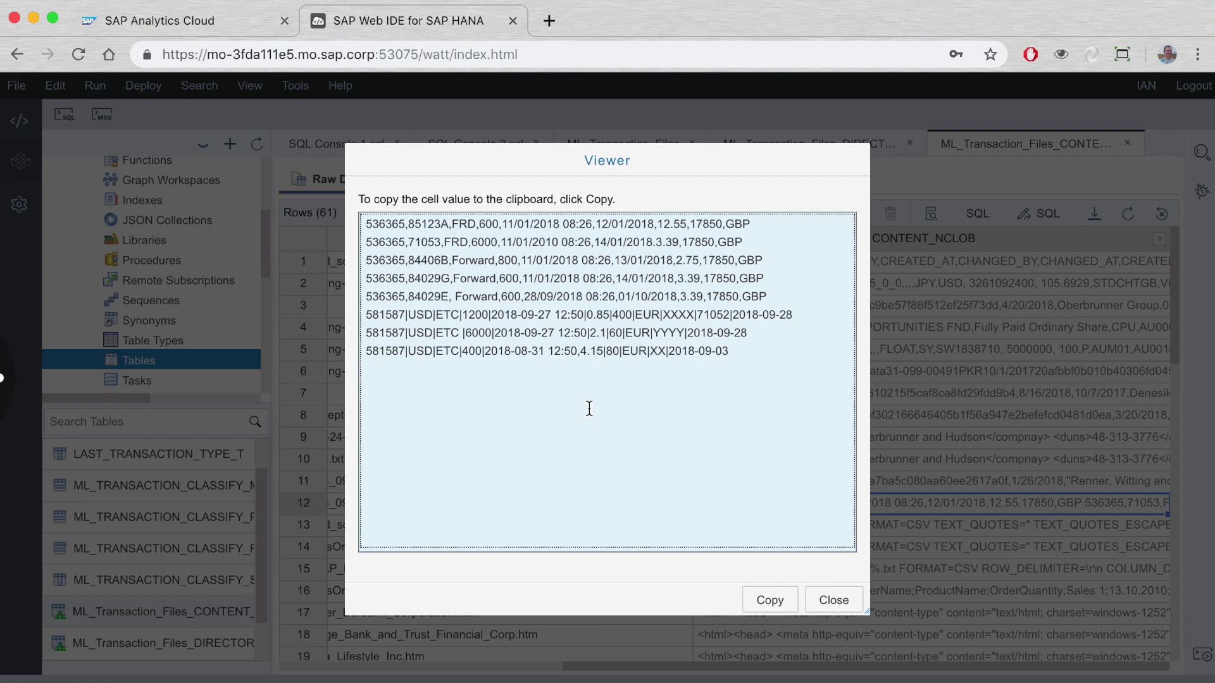
pyautogui.click(827, 603)
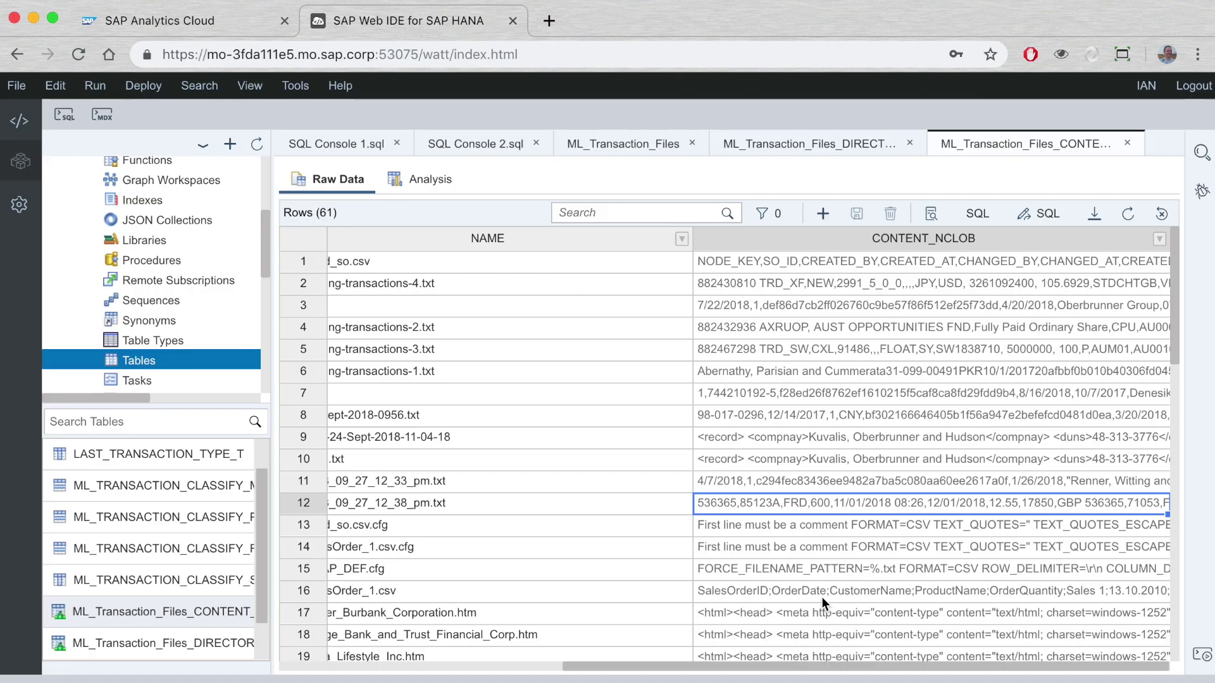
# In SQL Console 1.sql, run the TensorFlow availability check on line 14.
pyautogui.click(347, 145)
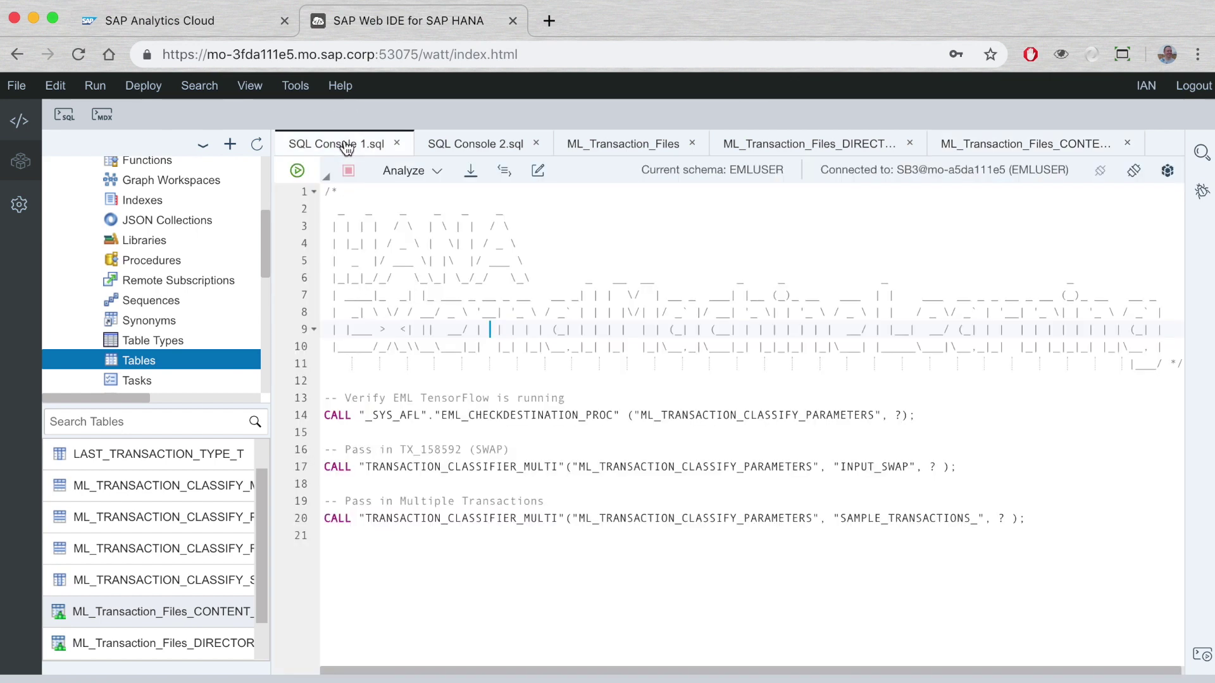
pyautogui.click(435, 415)
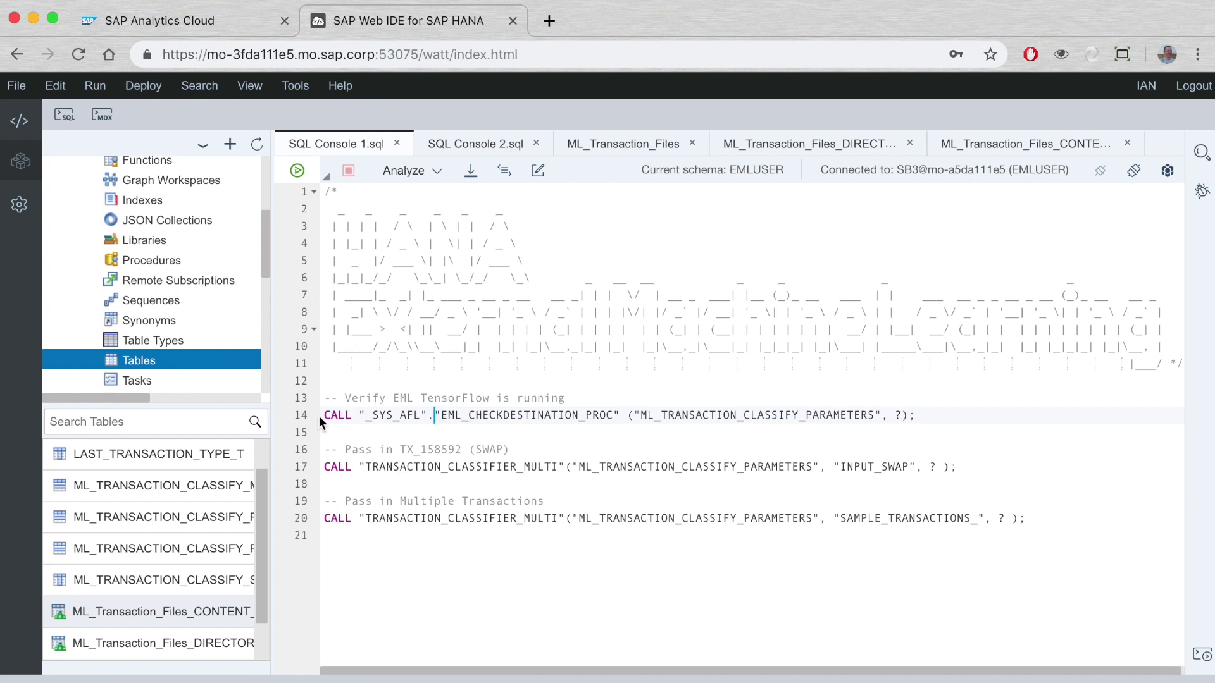
pyautogui.moveTo(323, 417); pyautogui.dragTo(949, 416)
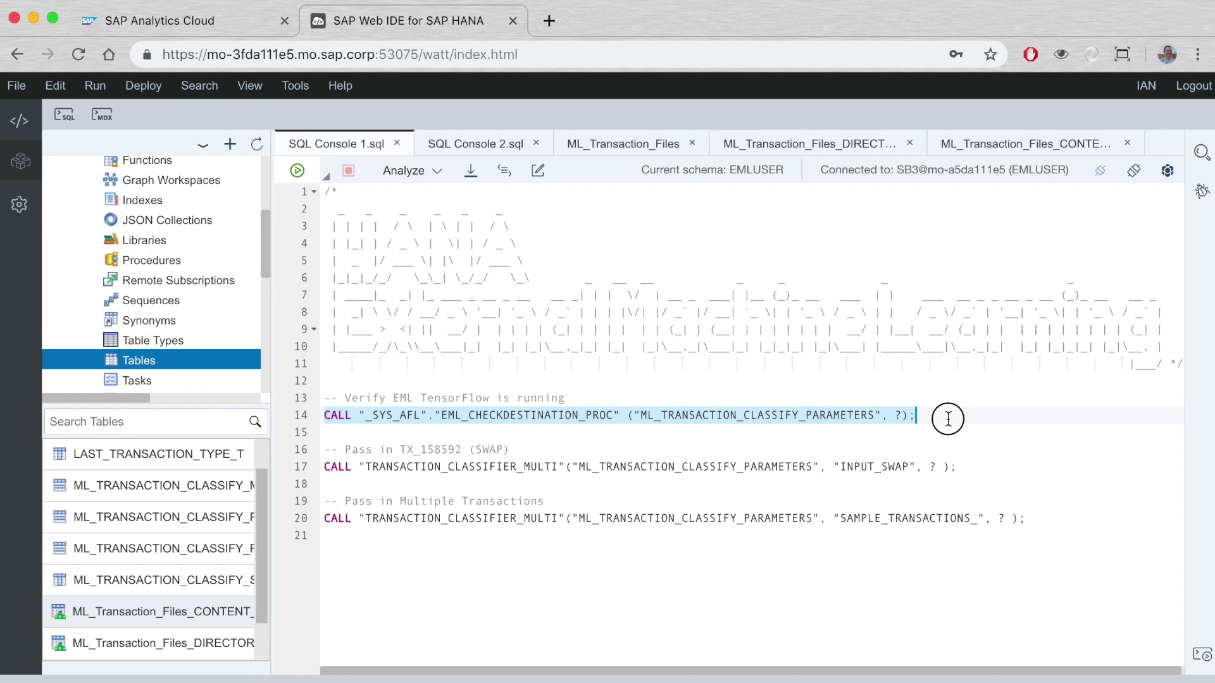
pyautogui.click(296, 171)
# Run the single-transaction classifier on line 17 and confirm 158592 scores 0.9961 as SWAP.
pyautogui.click(296, 171)
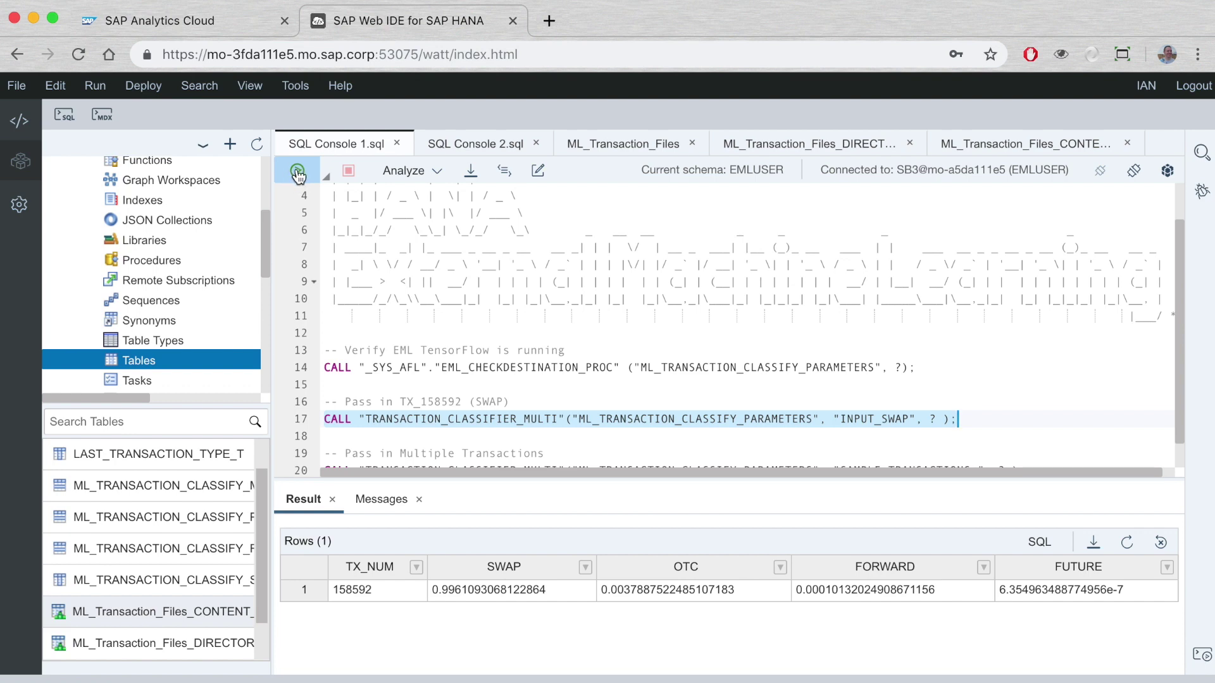
pyautogui.click(370, 595)
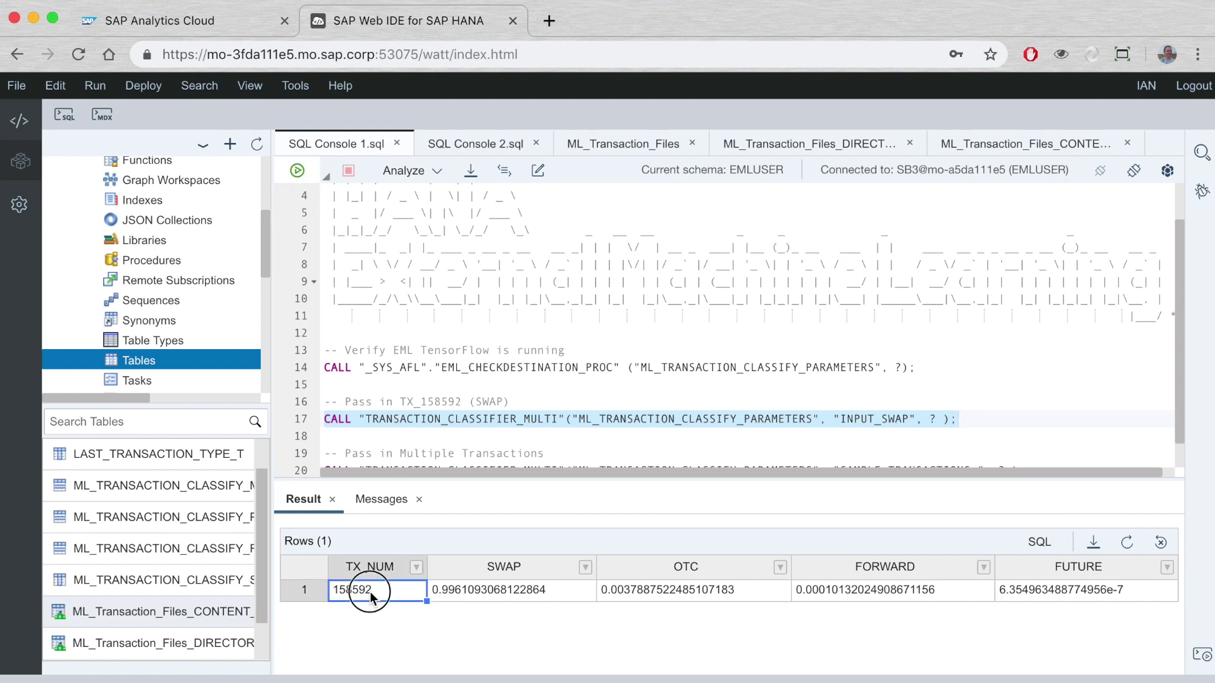
pyautogui.click(469, 595)
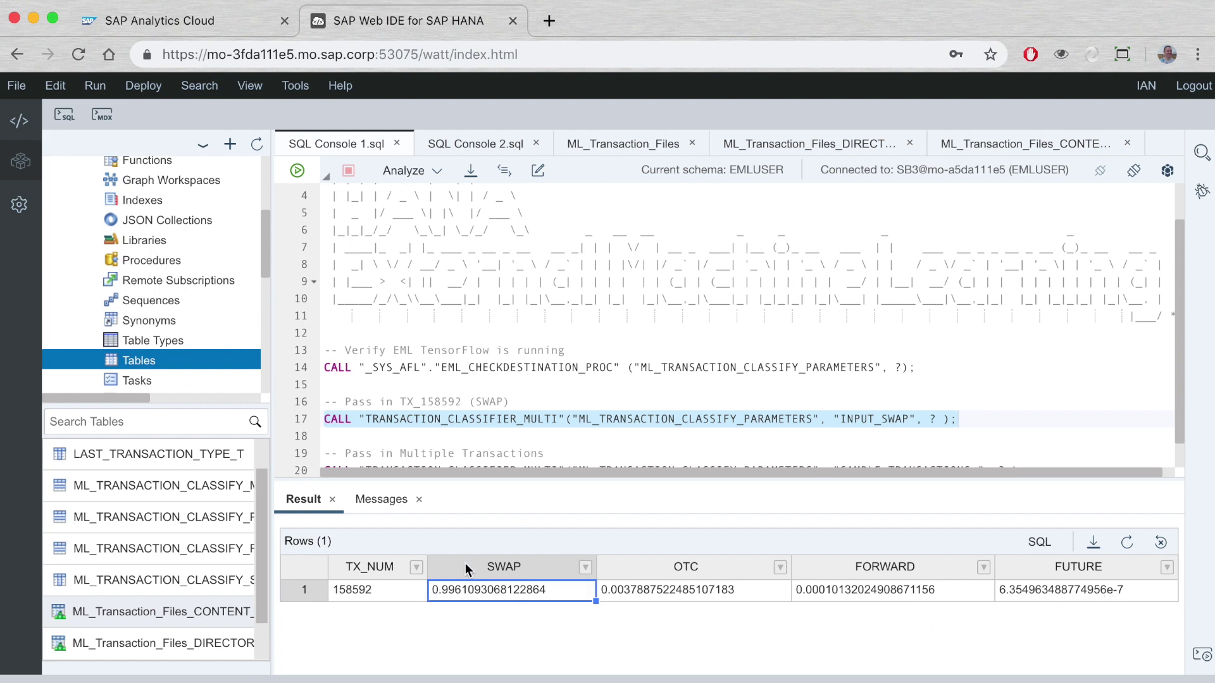
pyautogui.doubleClick(478, 405)
pyautogui.click(448, 418)
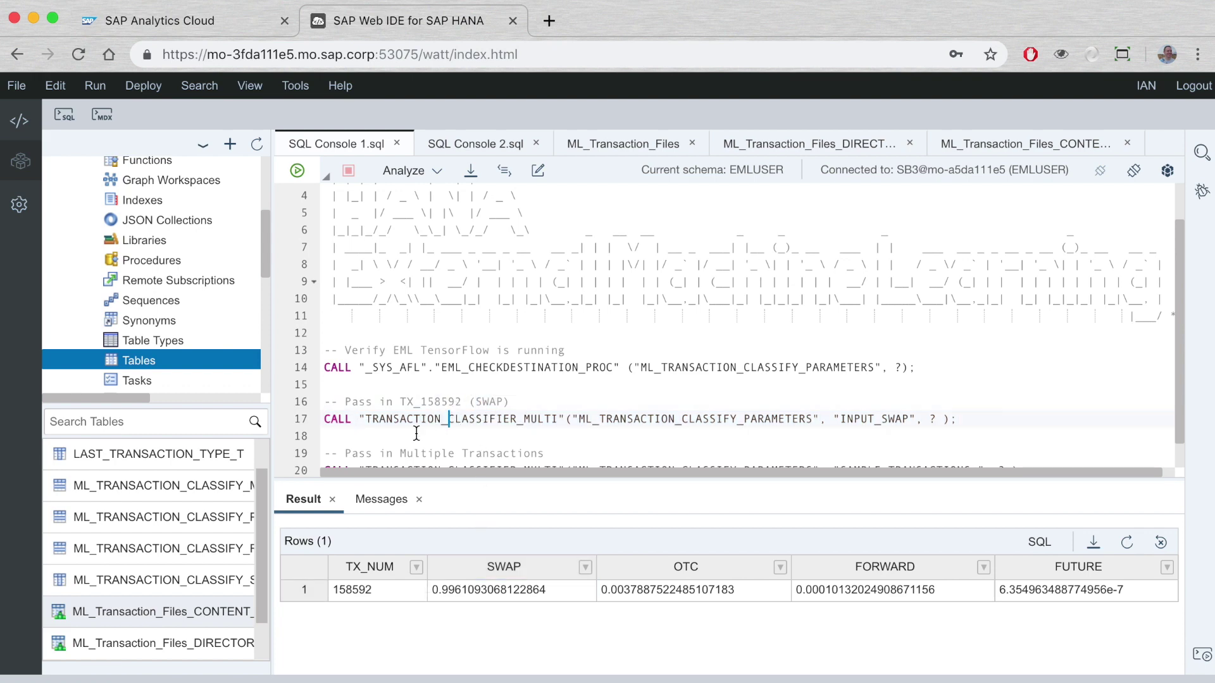
# Select the multiple-transactions classifier call on line 20.
pyautogui.scroll(-1, 391, 450)
pyautogui.scroll(-1, 390, 451)
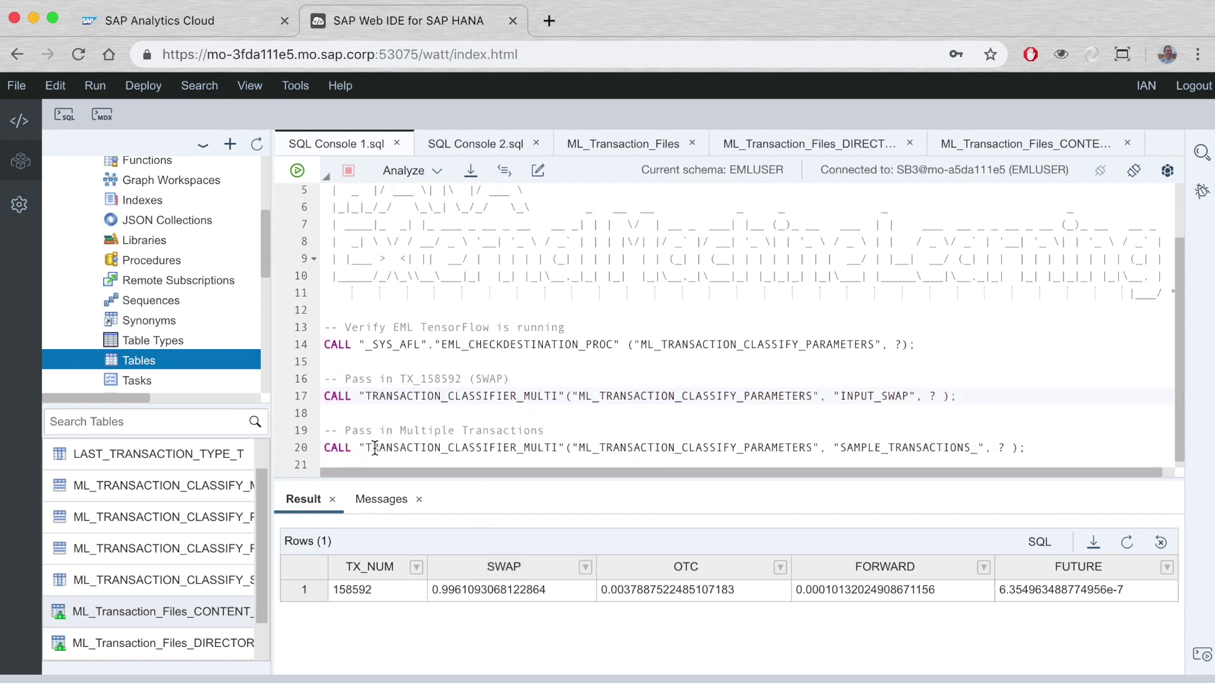
pyautogui.tripleClick(369, 447)
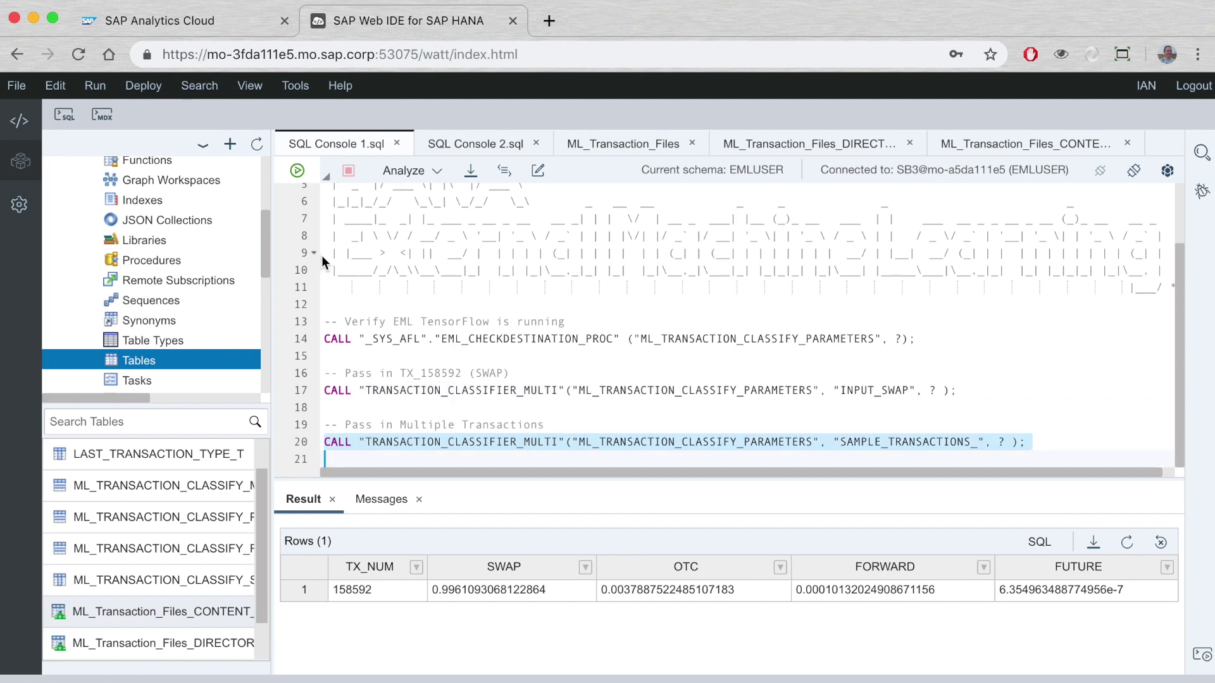
# Run the batch call and compare scores: 82854 OTC, 122854 FORWARD, 130263 FUTURE, 158592 SWAP.
pyautogui.click(298, 173)
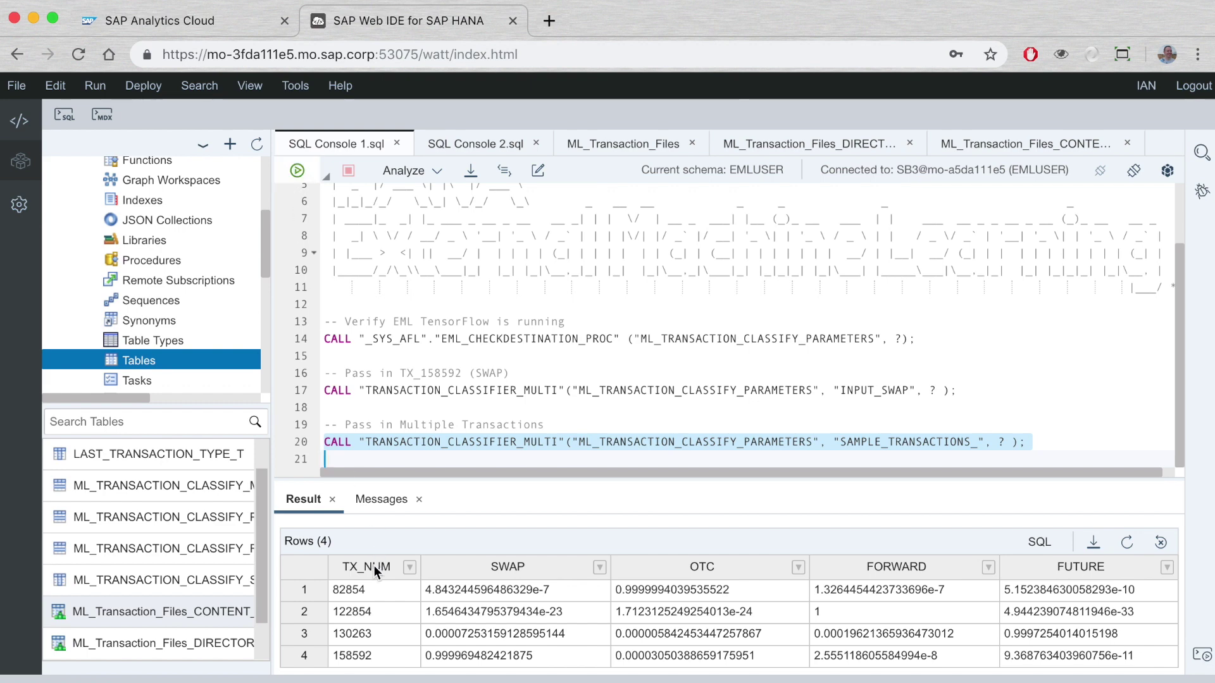
pyautogui.click(449, 659)
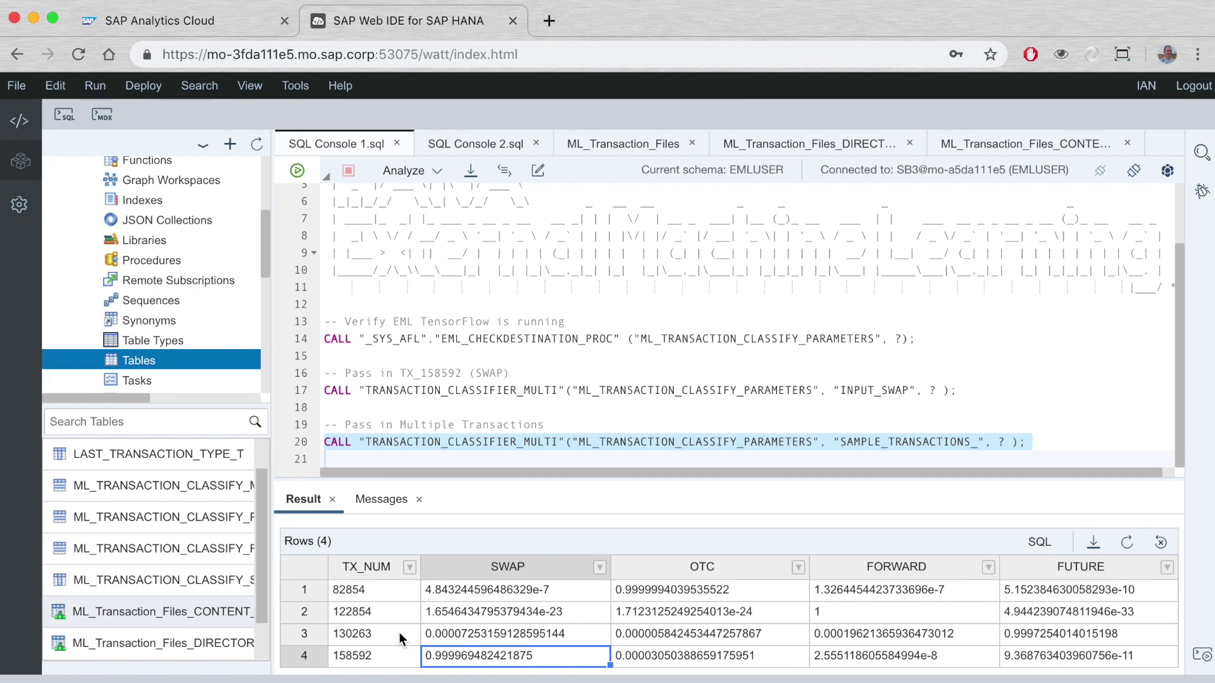
pyautogui.click(1107, 639)
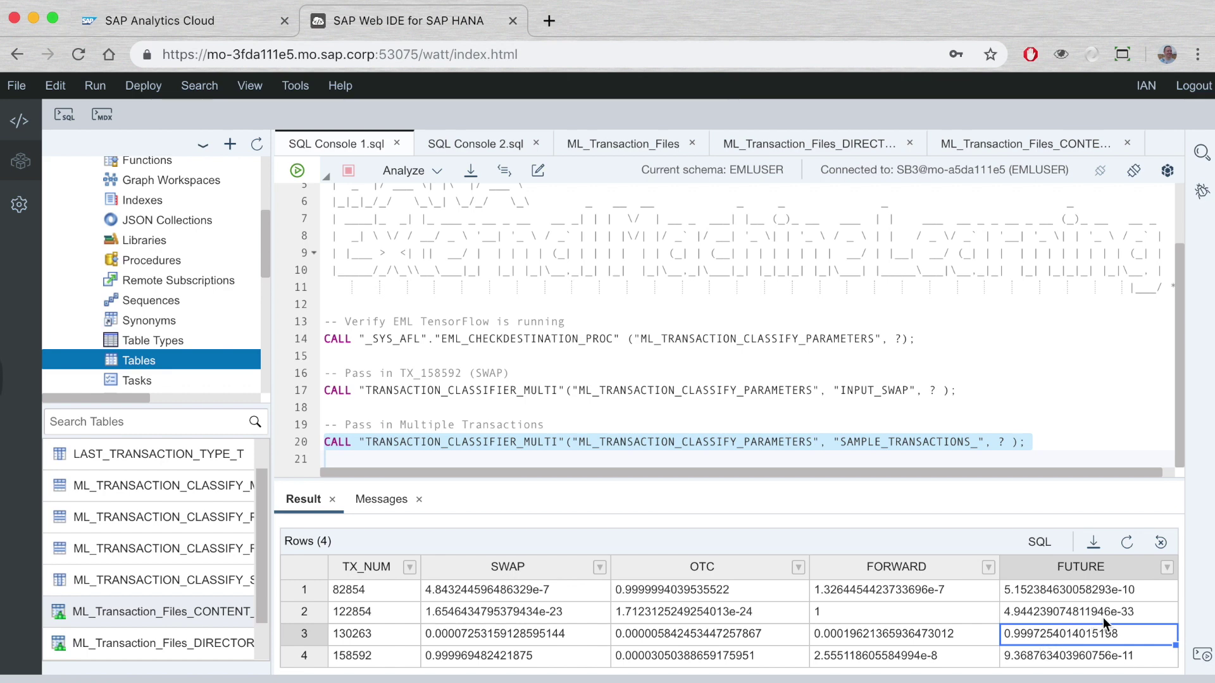
pyautogui.click(821, 616)
pyautogui.write('1')
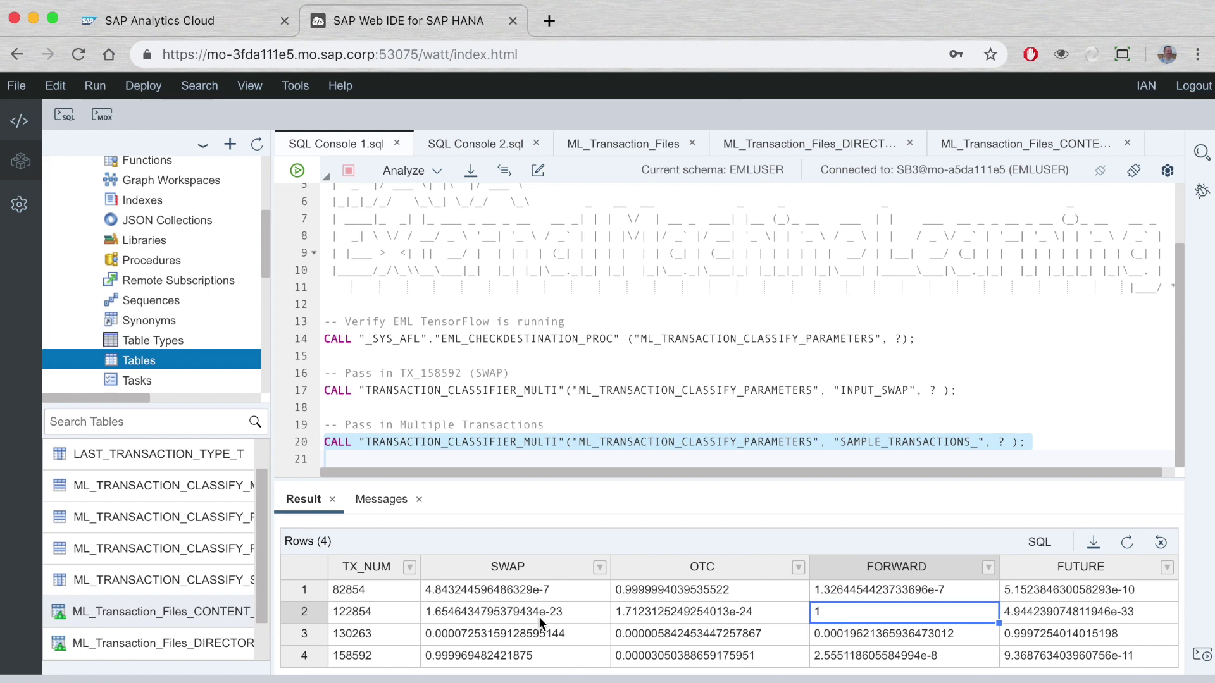
pyautogui.click(390, 593)
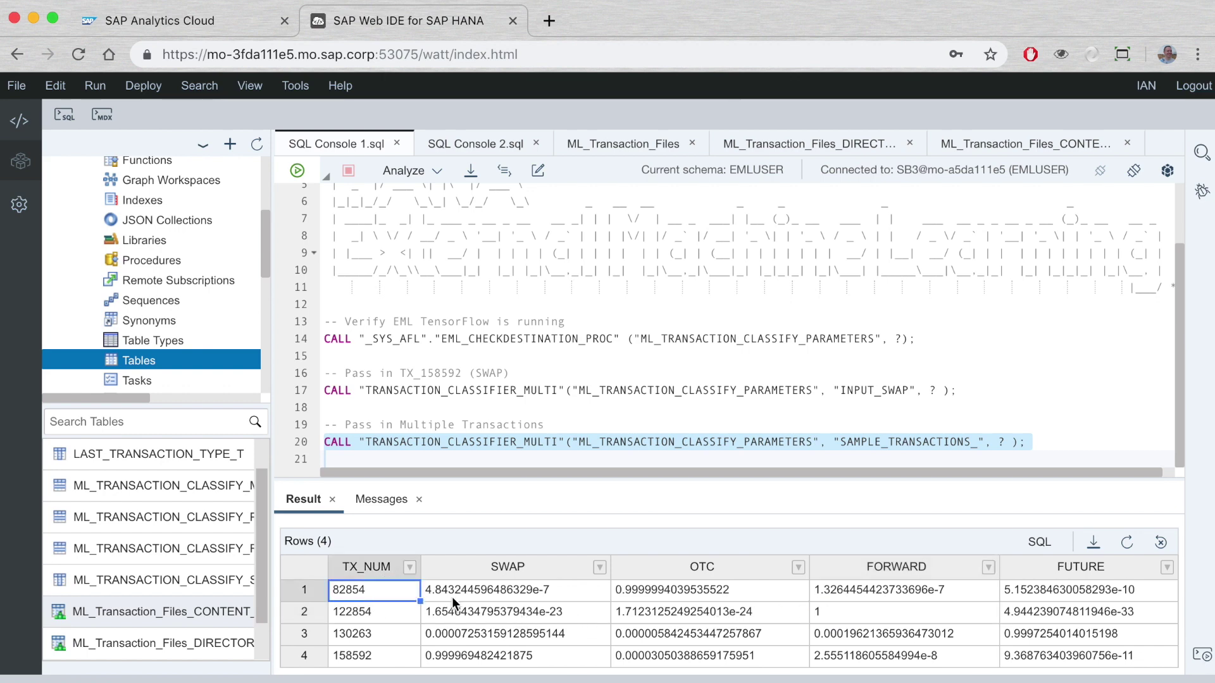
pyautogui.click(668, 594)
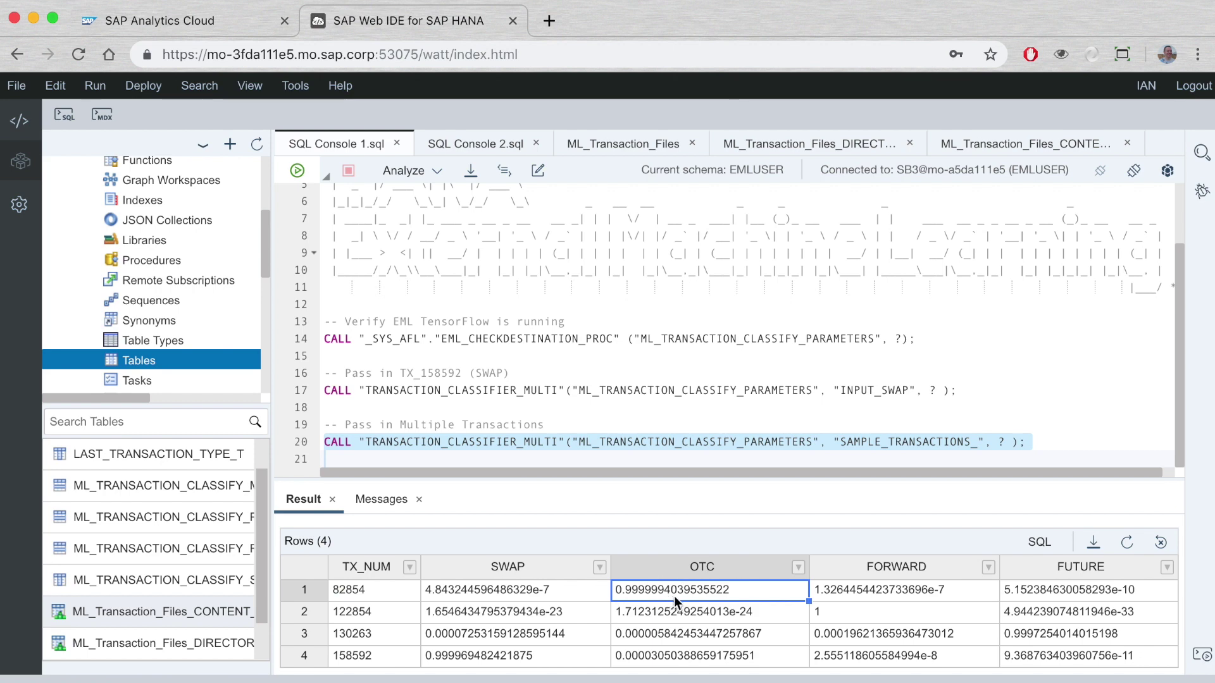